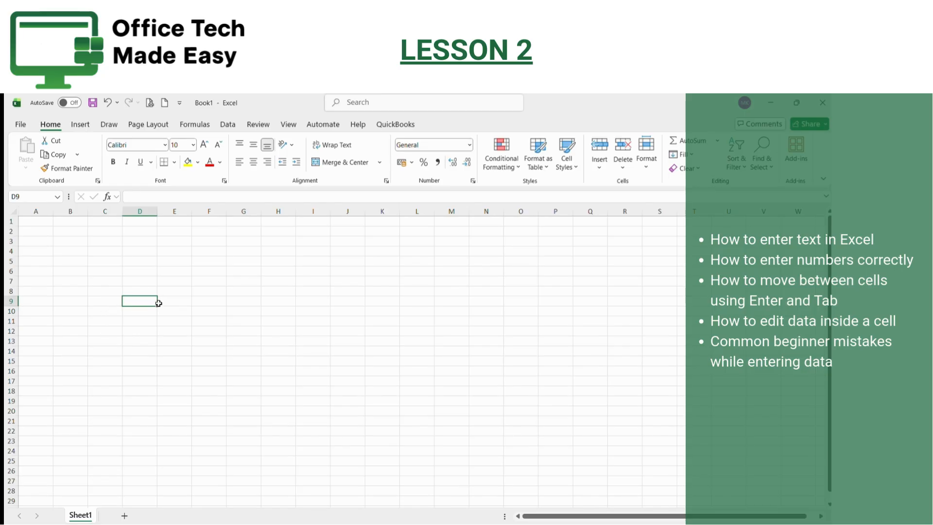
- Enter the column headings Name in cell A1 and Marks in cell B1
{"action": "left_click", "coordinate": [38, 219]}
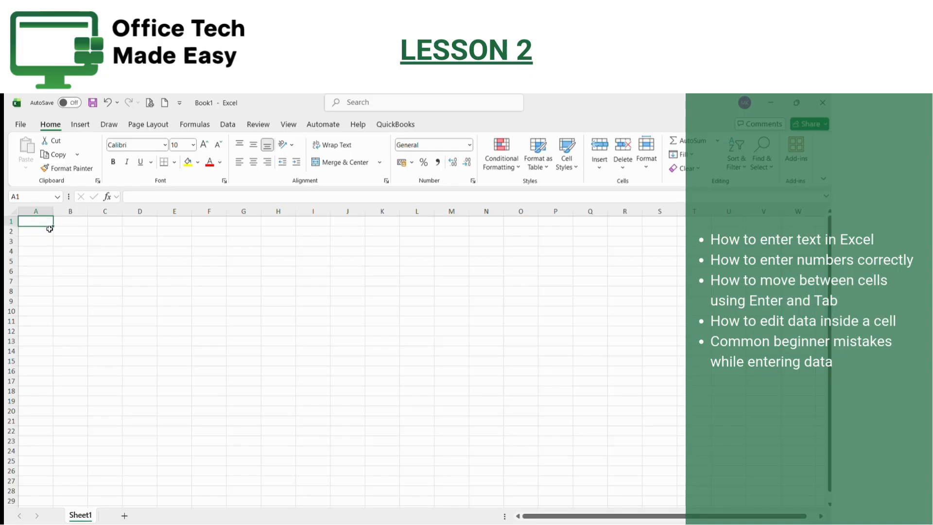
{"action": "type", "text": "Na"}
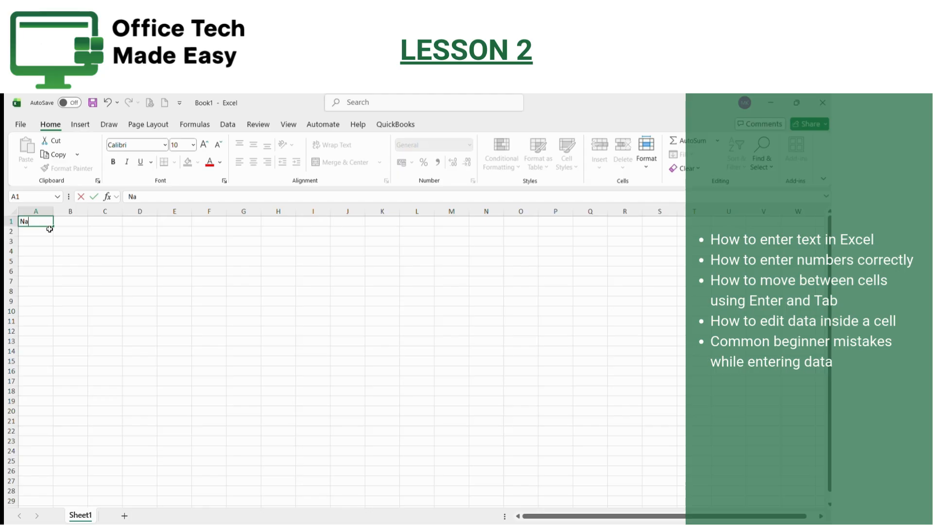
{"action": "type", "text": "me"}
{"action": "key", "text": "Return"}
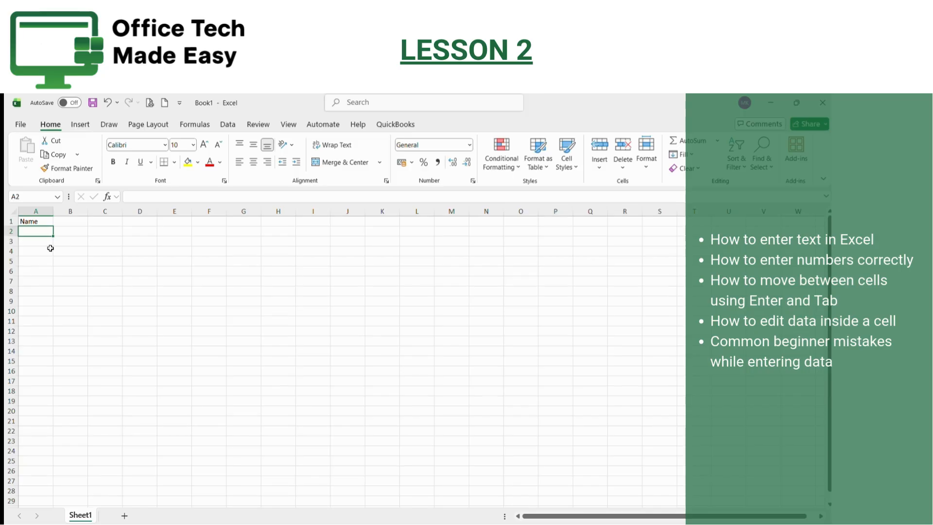
{"action": "left_click", "coordinate": [74, 221]}
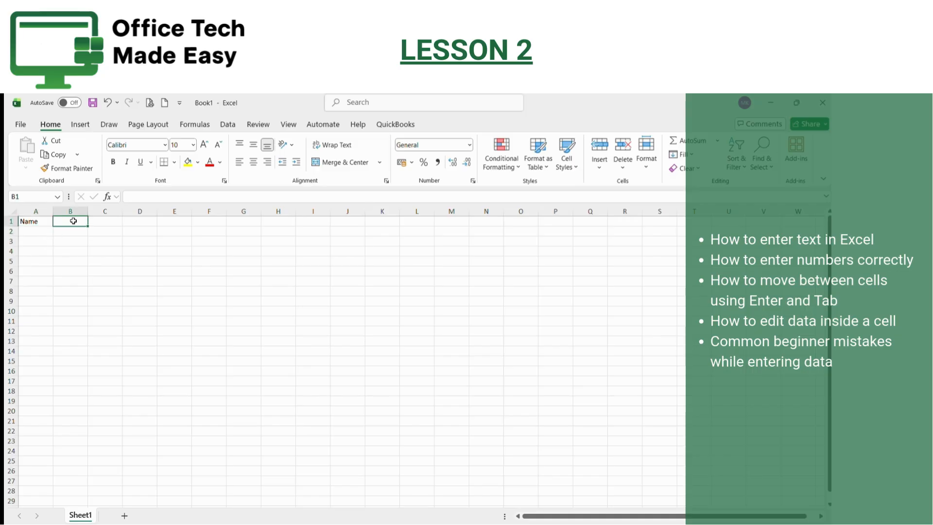
{"action": "type", "text": "Marks"}
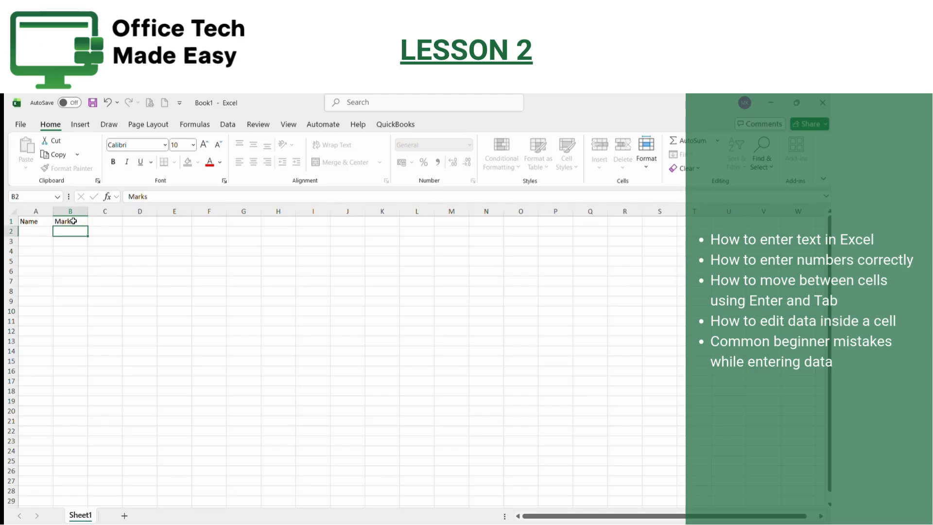
{"action": "key", "text": "Return"}
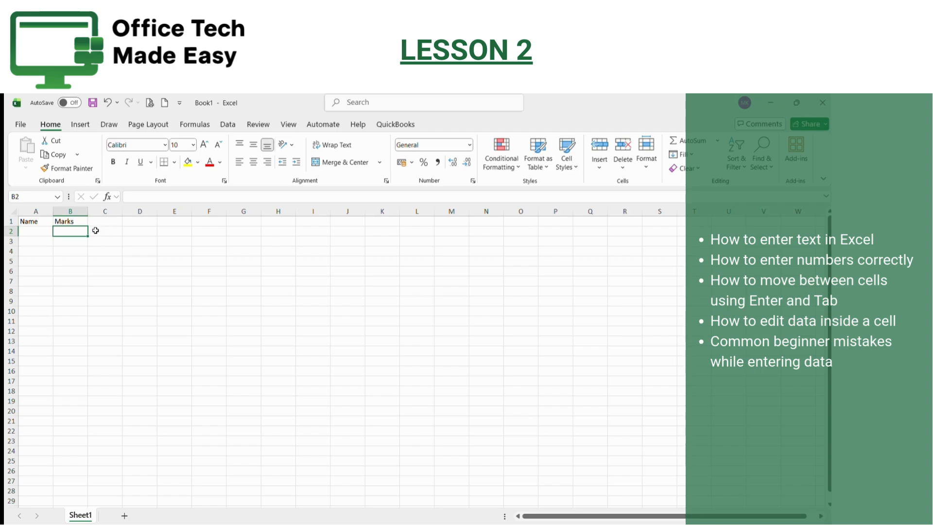
- Enter the first student's name in cell A2 and the mark 78 in cell B2
{"action": "left_click", "coordinate": [34, 231]}
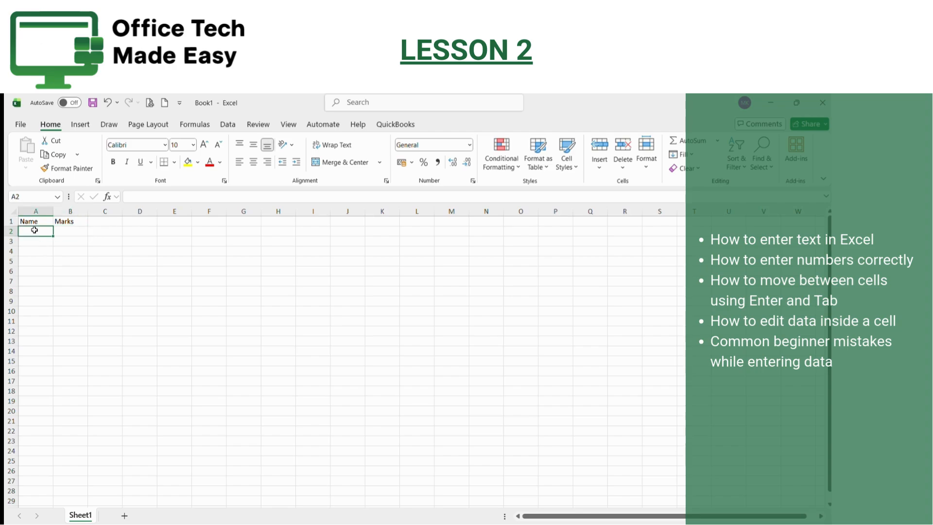
{"action": "type", "text": "All"}
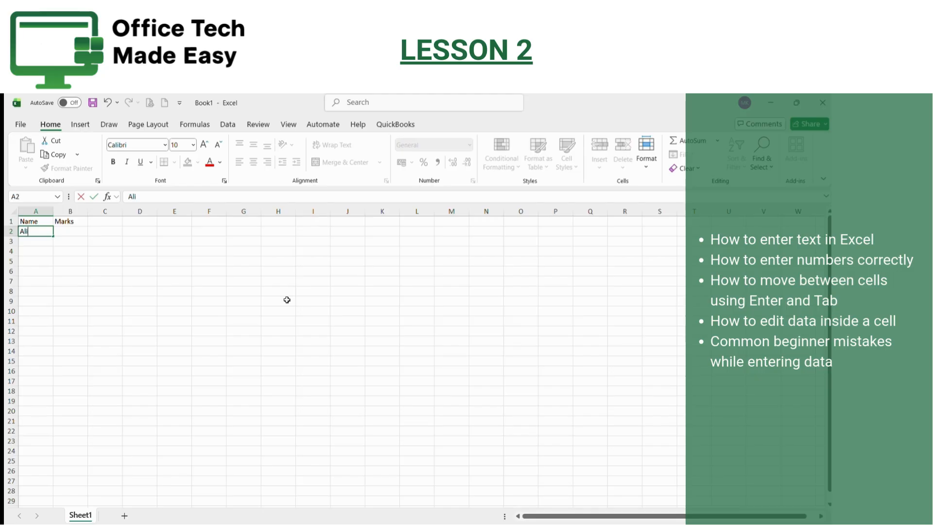
{"action": "key", "text": "Return"}
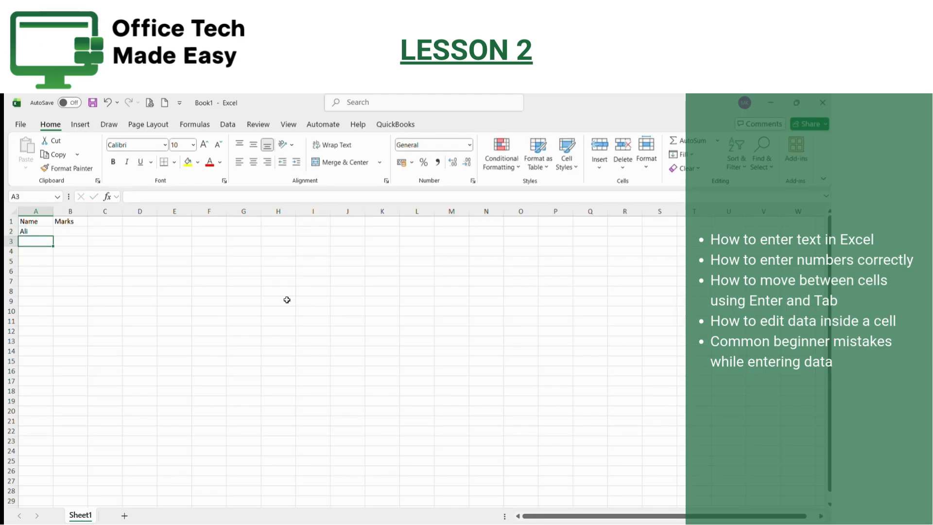
{"action": "left_click", "coordinate": [75, 231]}
{"action": "type", "text": "78"}
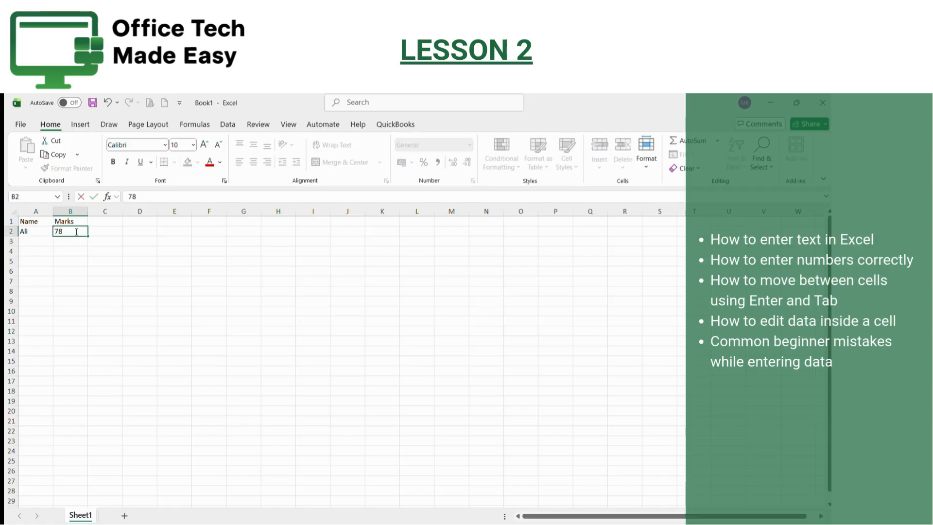
{"action": "key", "text": "Return"}
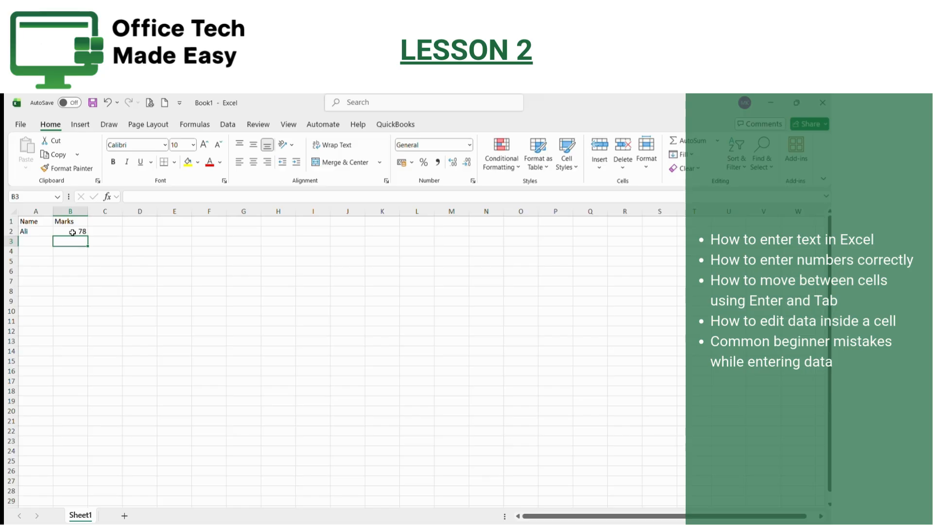
{"action": "left_click", "coordinate": [72, 233]}
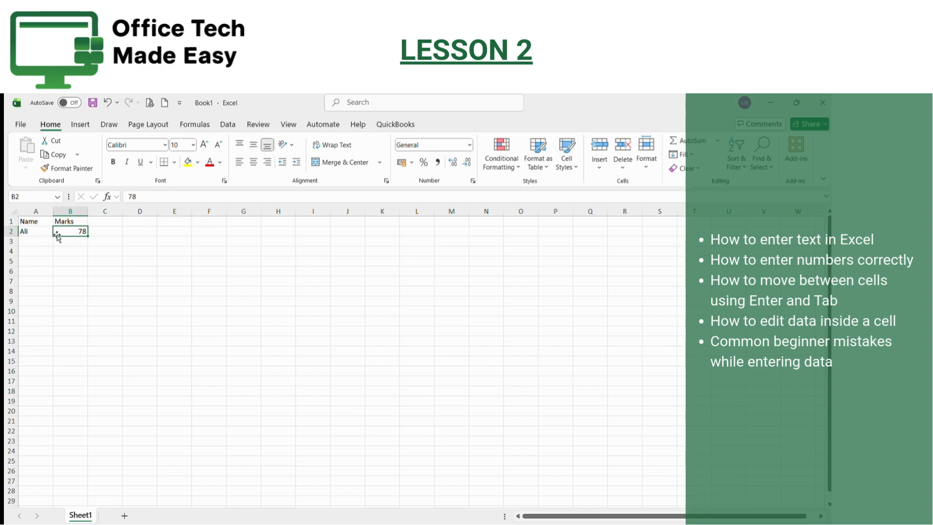
- Enter the second student's name in cell A3 and move across to cell B3
{"action": "left_click", "coordinate": [39, 240]}
{"action": "type", "text": "S"}
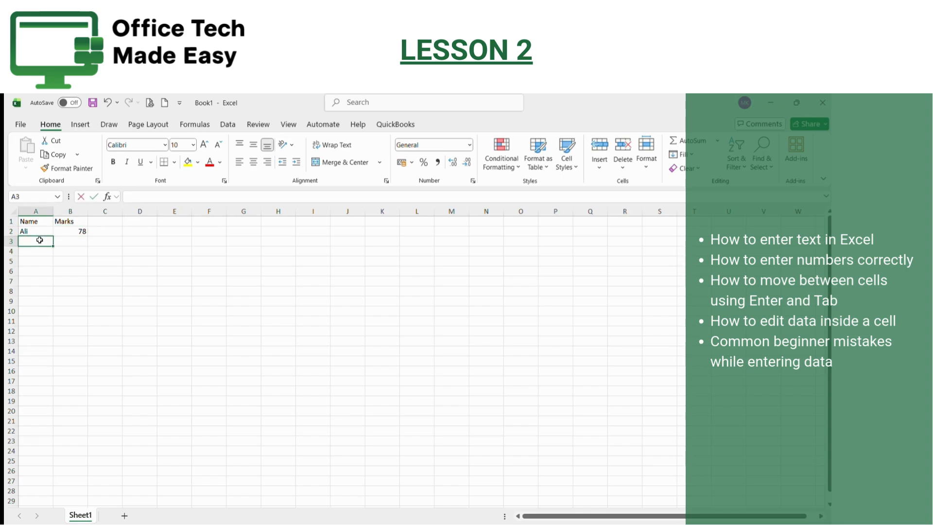
{"action": "type", "text": "ara"}
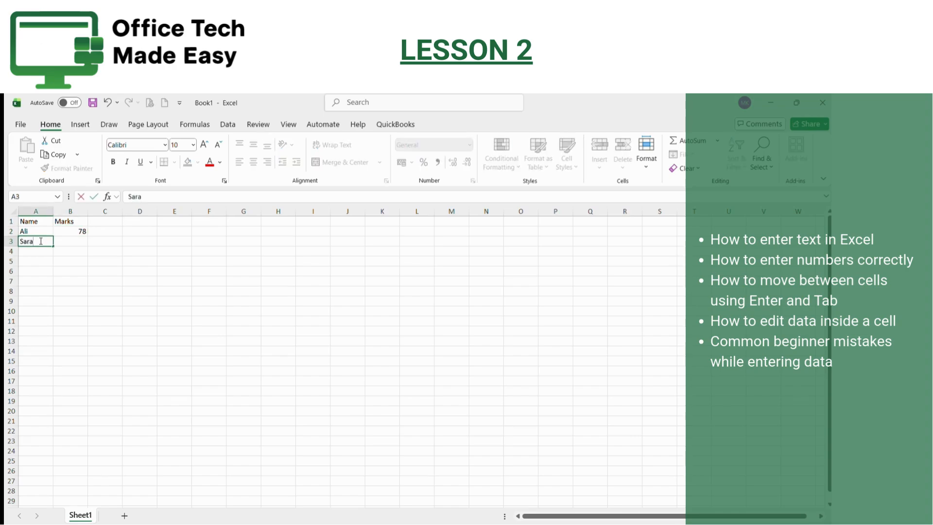
{"action": "key", "text": "Tab"}
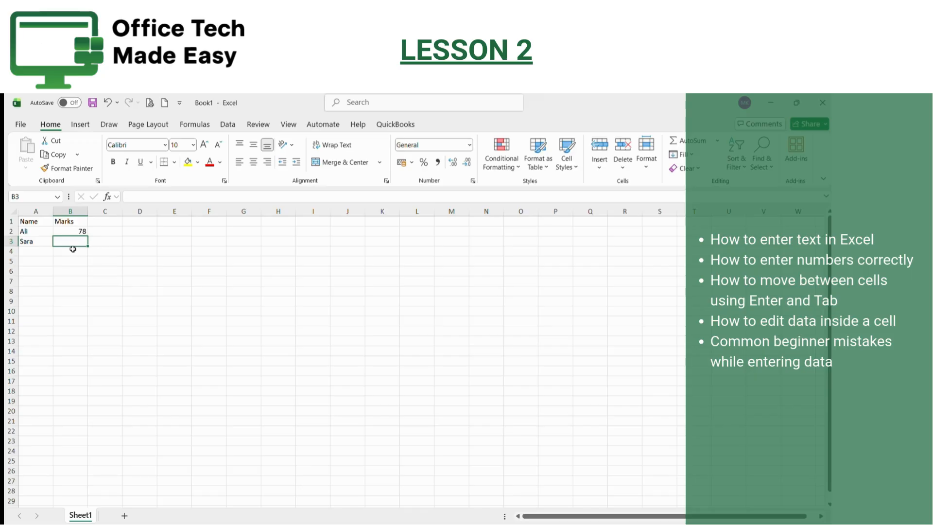
- Overwrite the first student's mark in cell B2 with 88
{"action": "left_click", "coordinate": [71, 230]}
{"action": "type", "text": "88"}
{"action": "key", "text": "Return"}
{"action": "left_click", "coordinate": [72, 231]}
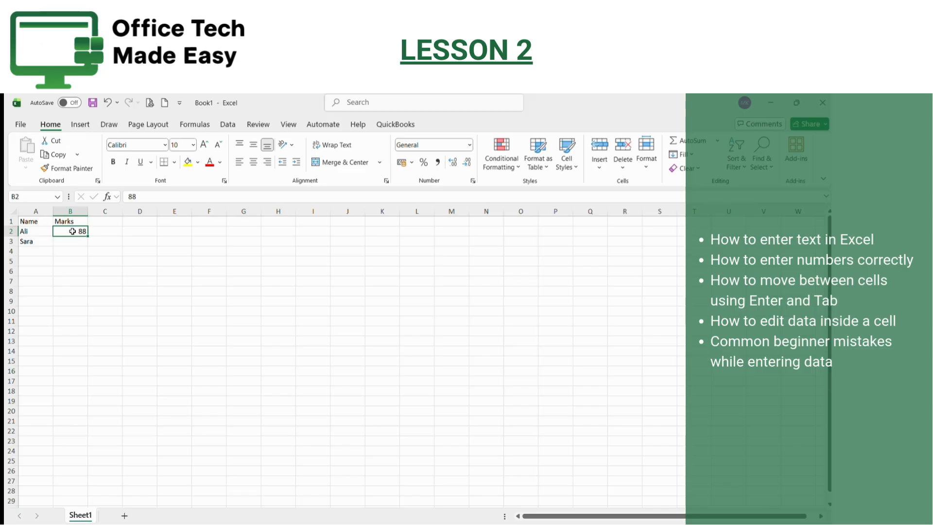
- Edit the content of cell B2 in place and re-enter 88 as the mark
{"action": "double_click", "coordinate": [72, 232]}
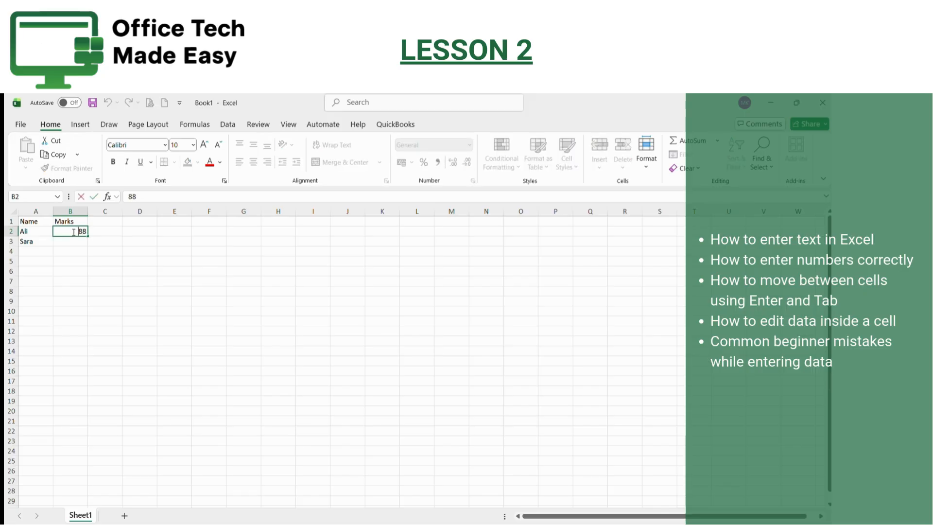
{"action": "key", "text": "BackSpace"}
{"action": "key", "text": "BackSpace"}
{"action": "type", "text": "88"}
{"action": "key", "text": "Return"}
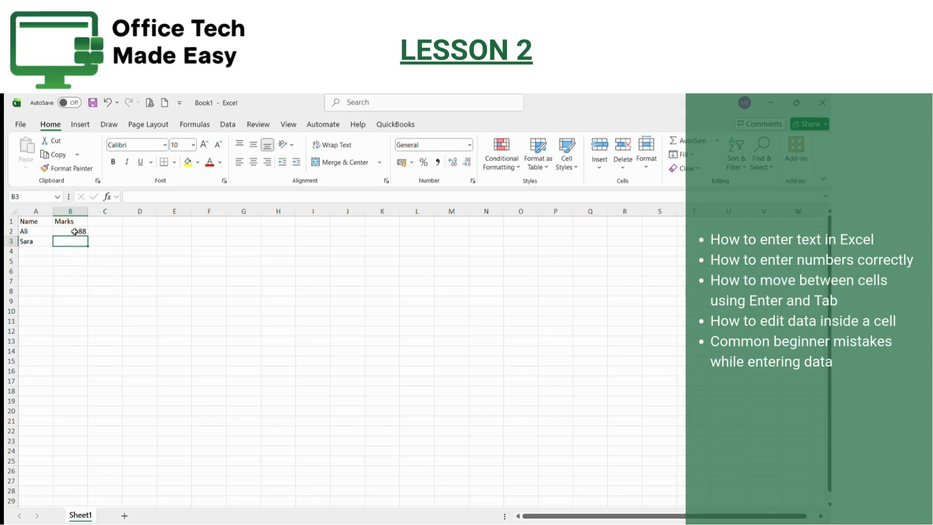
- Try changing the mark in cell B2 to 78 in place and discard the edit
{"action": "left_click", "coordinate": [74, 232]}
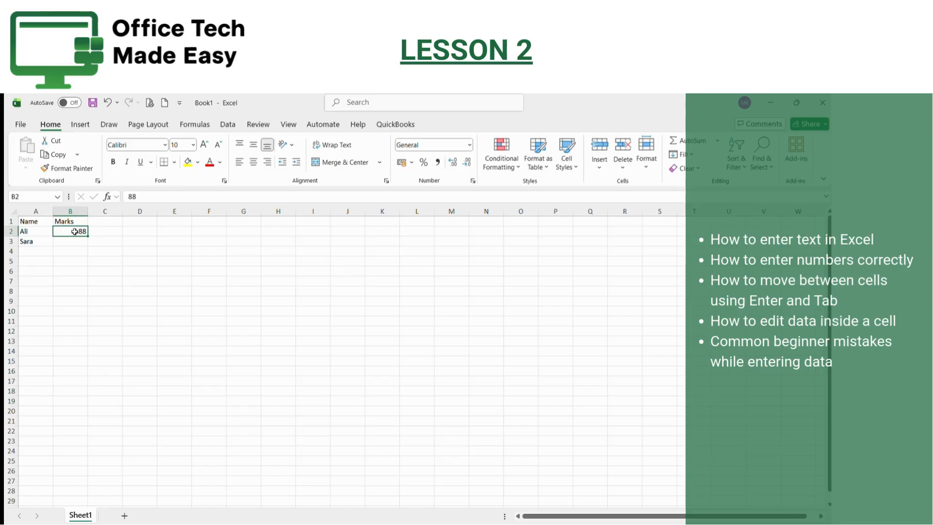
{"action": "double_click", "coordinate": [74, 231]}
{"action": "key", "text": "BackSpace"}
{"action": "type", "text": "7"}
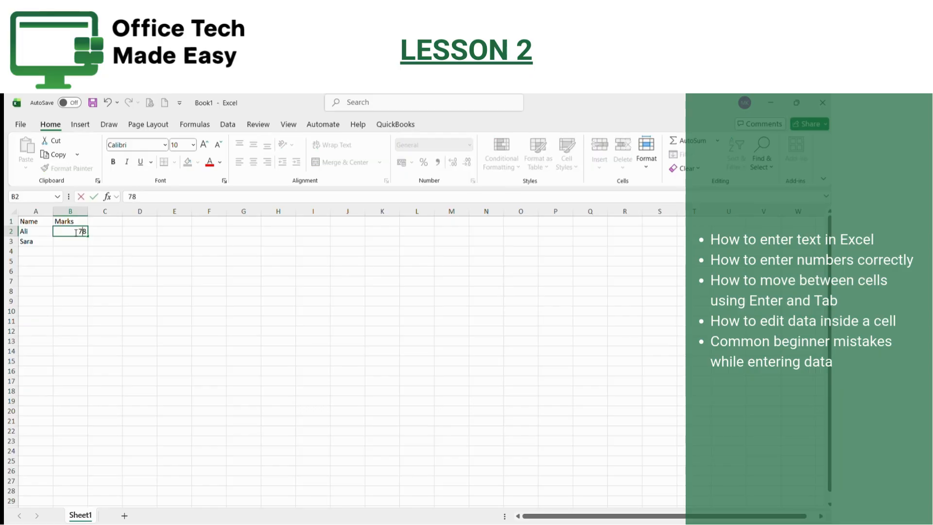
{"action": "key", "text": "Escape"}
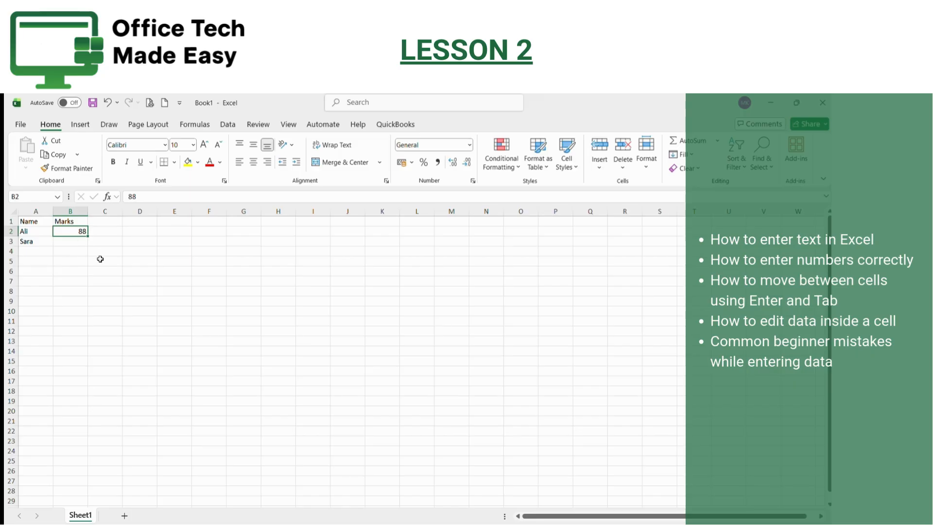
- Delete the second student's name from cell A3
{"action": "left_click", "coordinate": [32, 243]}
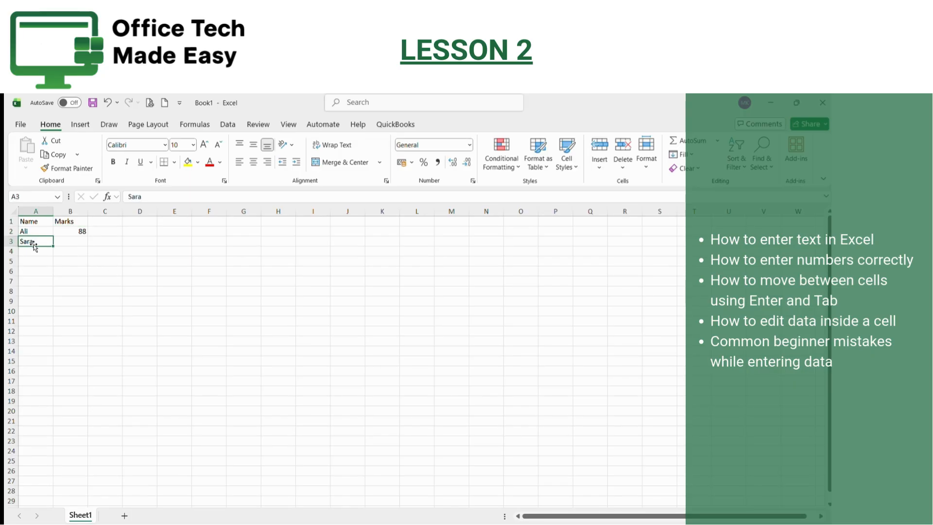
{"action": "key", "text": "Delete"}
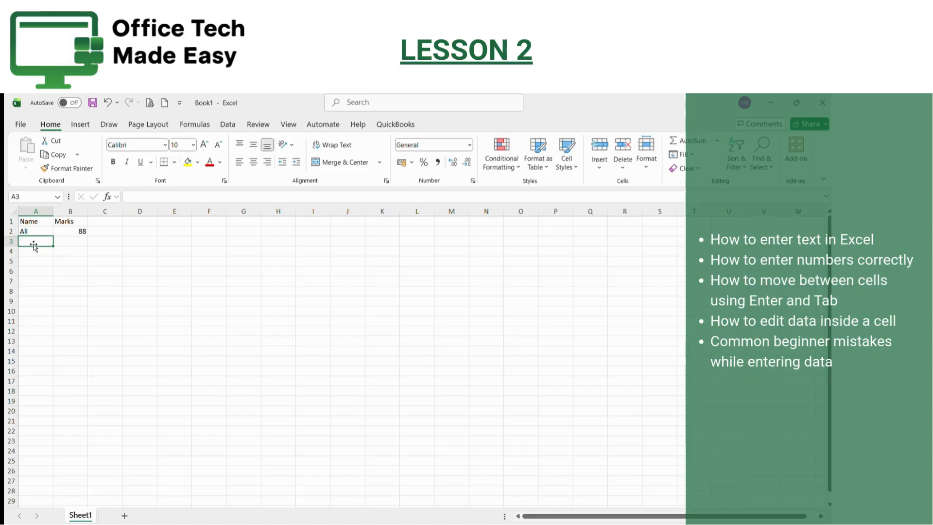